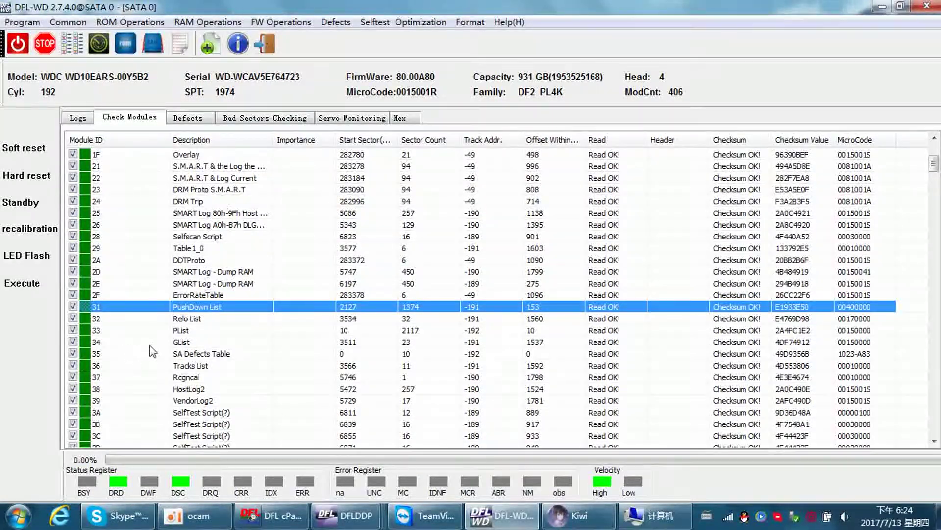
- Review modules 2D, 31 PushDown List and 32 Relo List in Check Modules, dismissing their action menus
{"action": "left_click", "coordinate": [138, 243]}
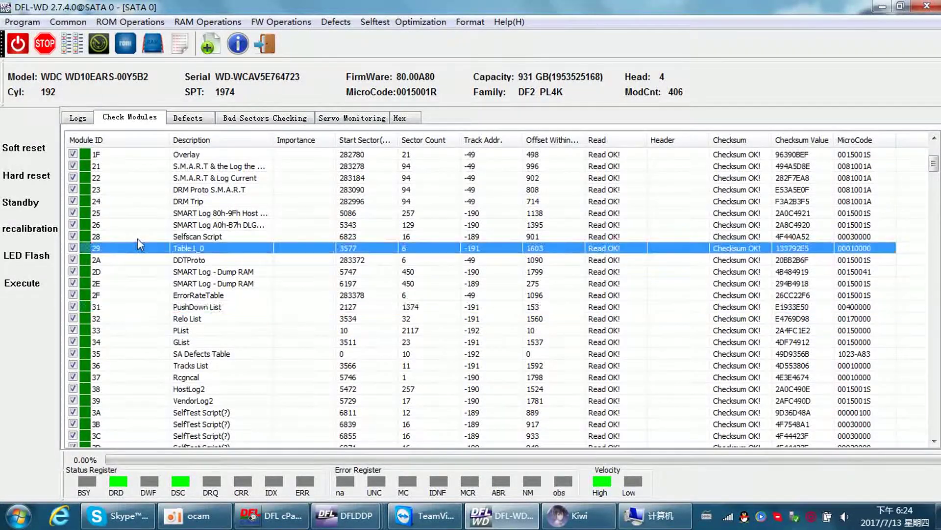
{"action": "right_click", "coordinate": [122, 277]}
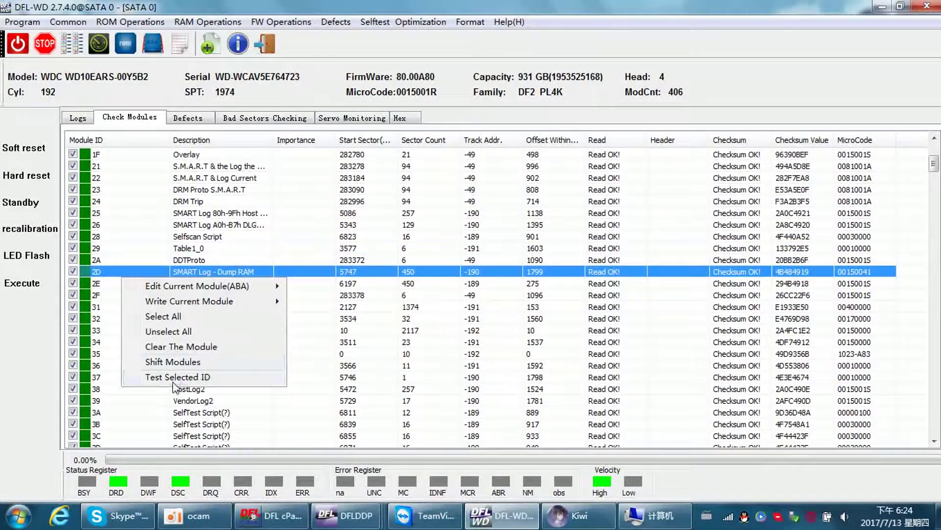
{"action": "left_click", "coordinate": [98, 330]}
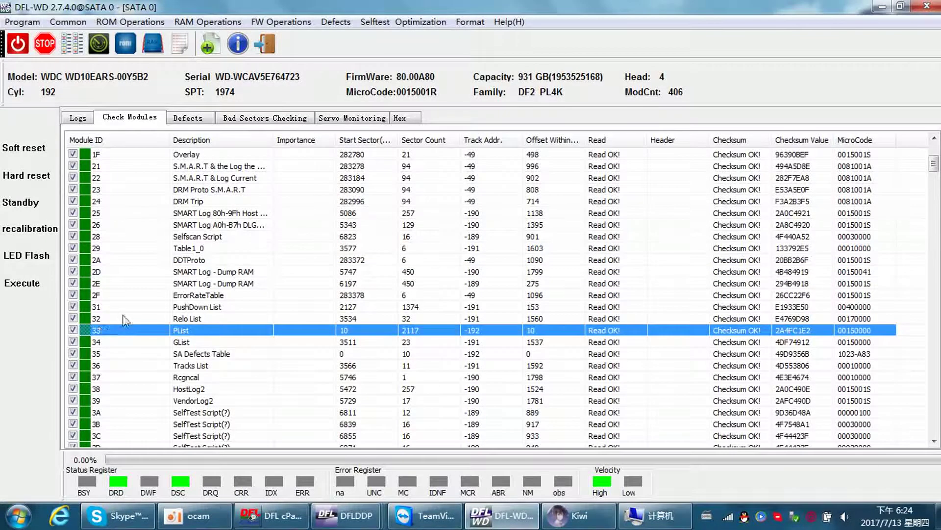
{"action": "left_click", "coordinate": [126, 308]}
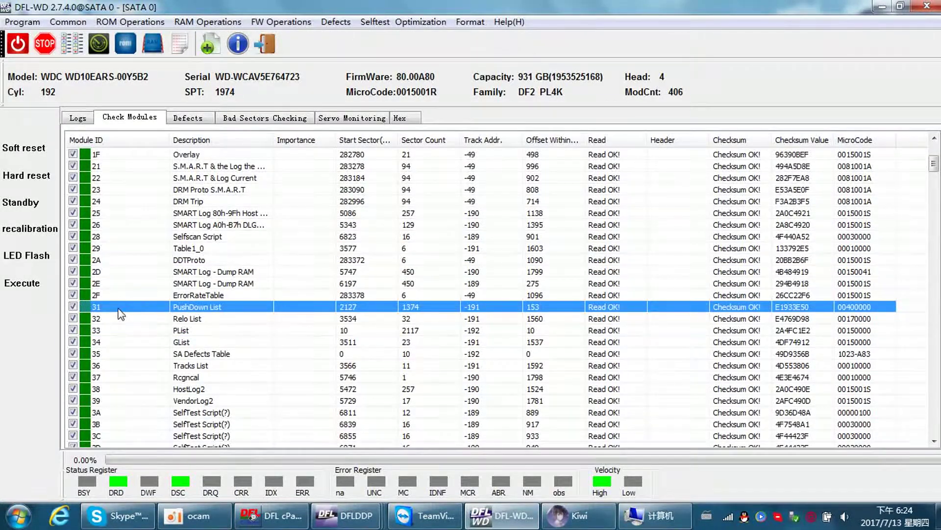
{"action": "left_click", "coordinate": [114, 321]}
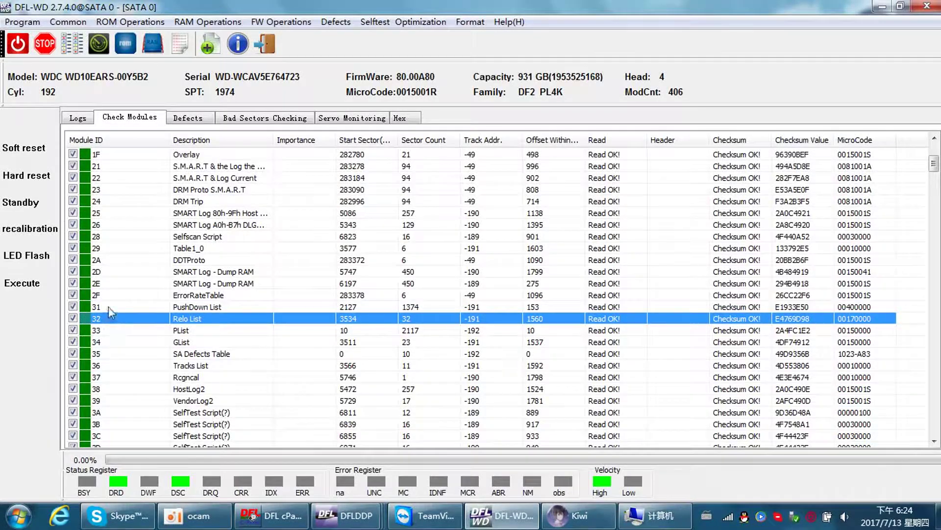
{"action": "left_click", "coordinate": [108, 306]}
{"action": "left_click", "coordinate": [115, 320]}
{"action": "right_click", "coordinate": [133, 320]}
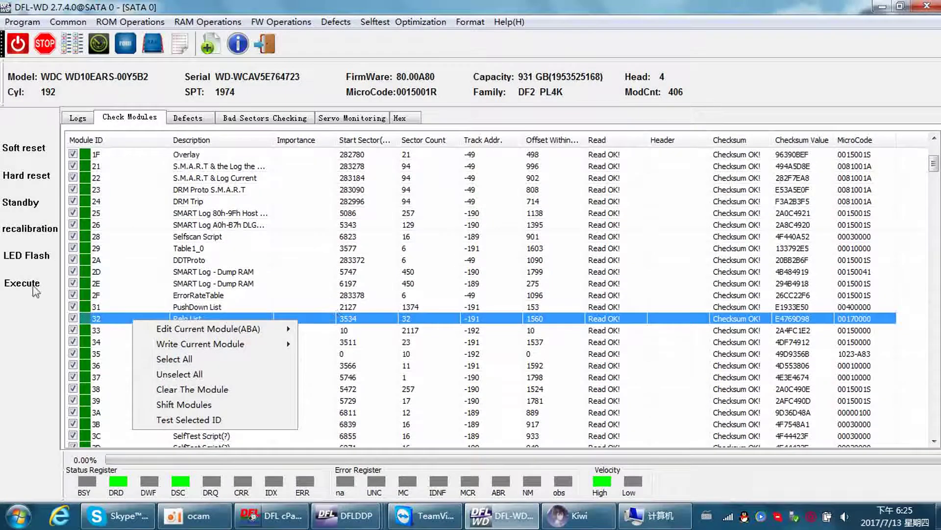
{"action": "left_click", "coordinate": [12, 353]}
- Step through modules 31–34 (PushDown, Relo, PList, GList), settle on 31 and show the Defects options
{"action": "left_click", "coordinate": [129, 309]}
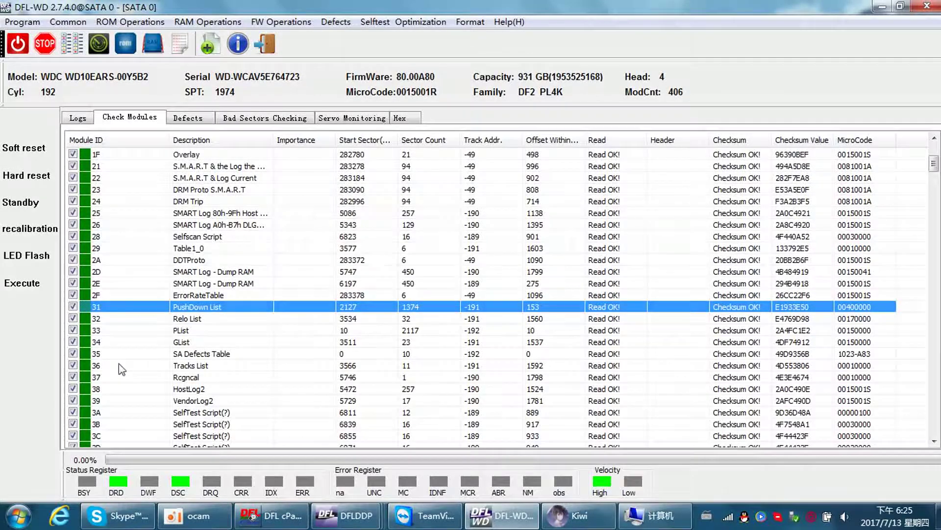
{"action": "left_click", "coordinate": [116, 331]}
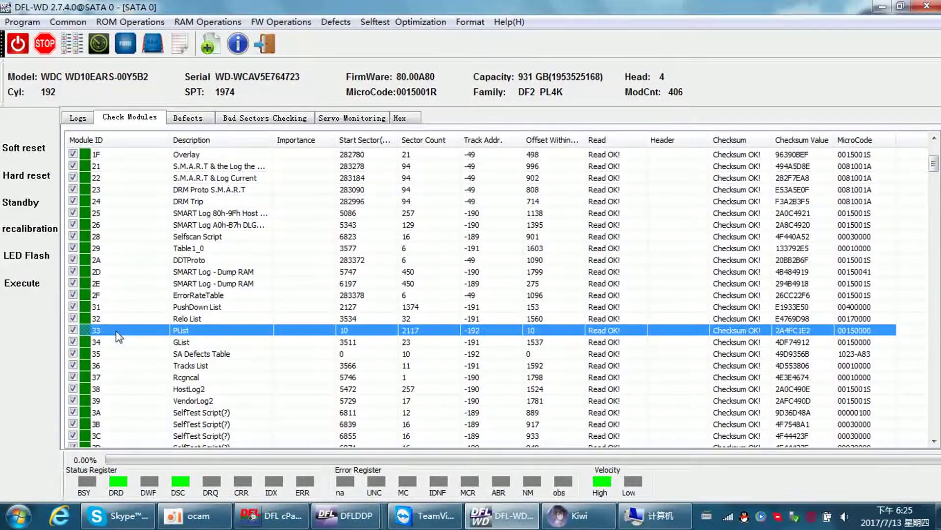
{"action": "left_click", "coordinate": [112, 321]}
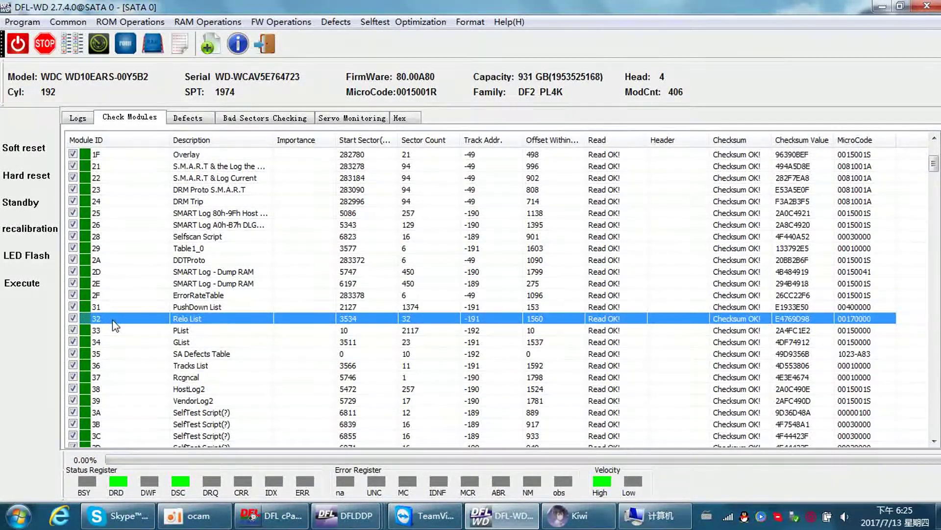
{"action": "left_click", "coordinate": [105, 344]}
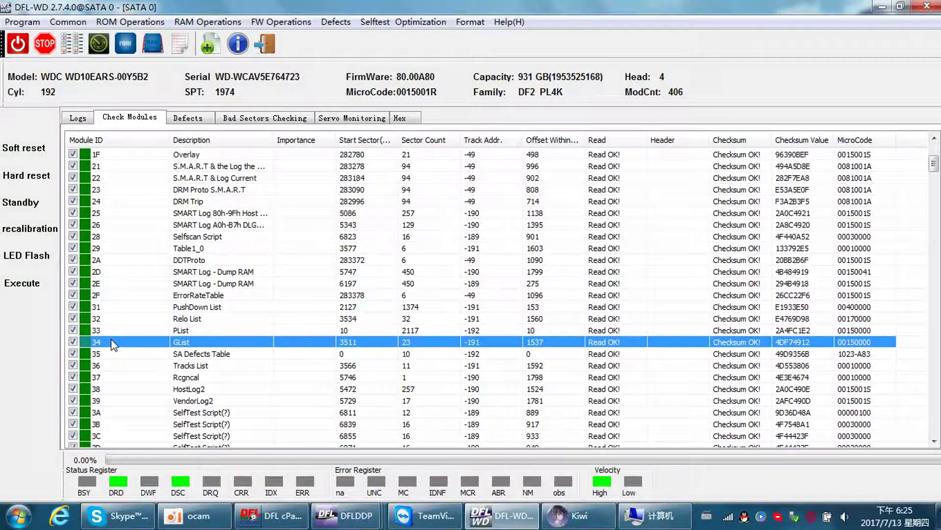
{"action": "left_click", "coordinate": [115, 323]}
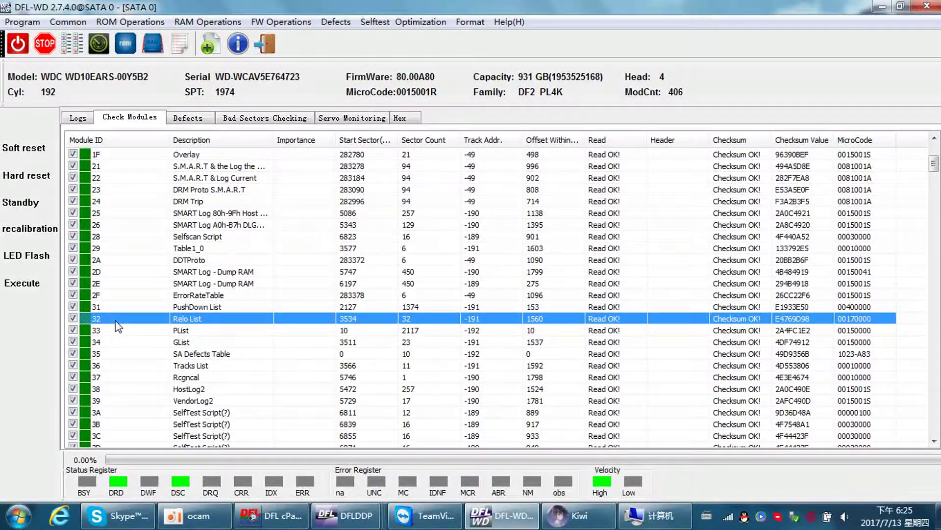
{"action": "left_click", "coordinate": [120, 310]}
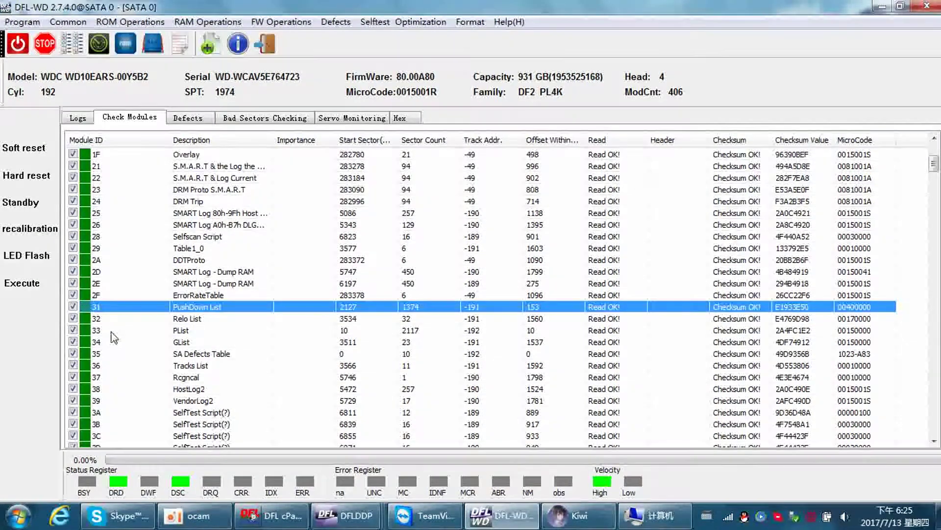
{"action": "left_click", "coordinate": [116, 322]}
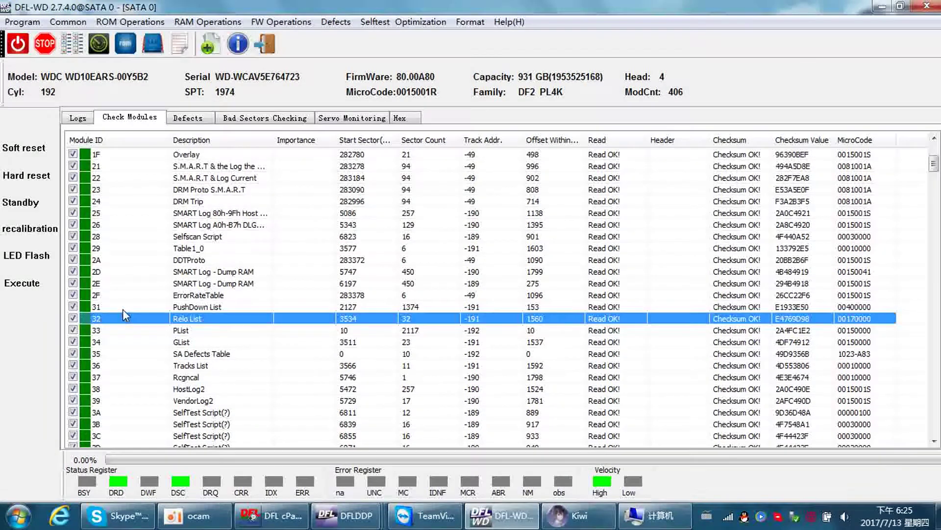
{"action": "left_click", "coordinate": [123, 310]}
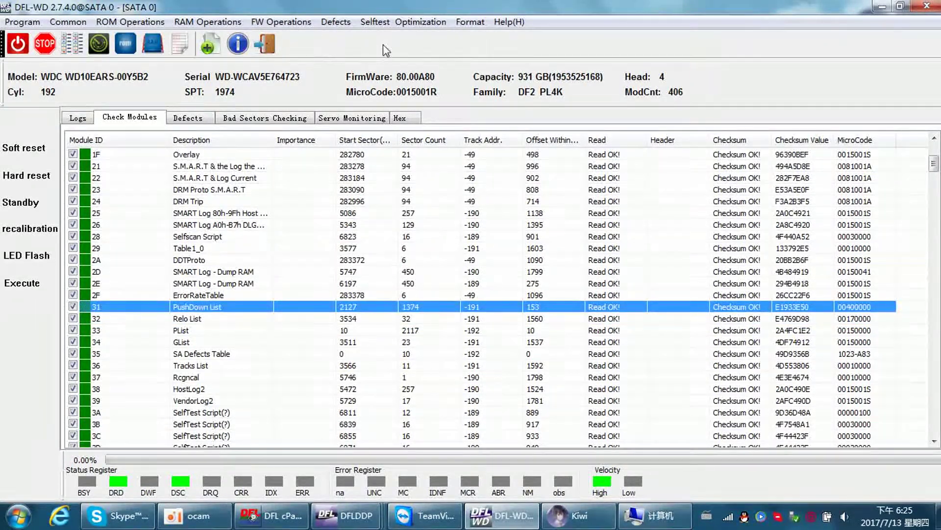
{"action": "left_click", "coordinate": [337, 22]}
{"action": "mouse_move", "coordinate": [363, 98]}
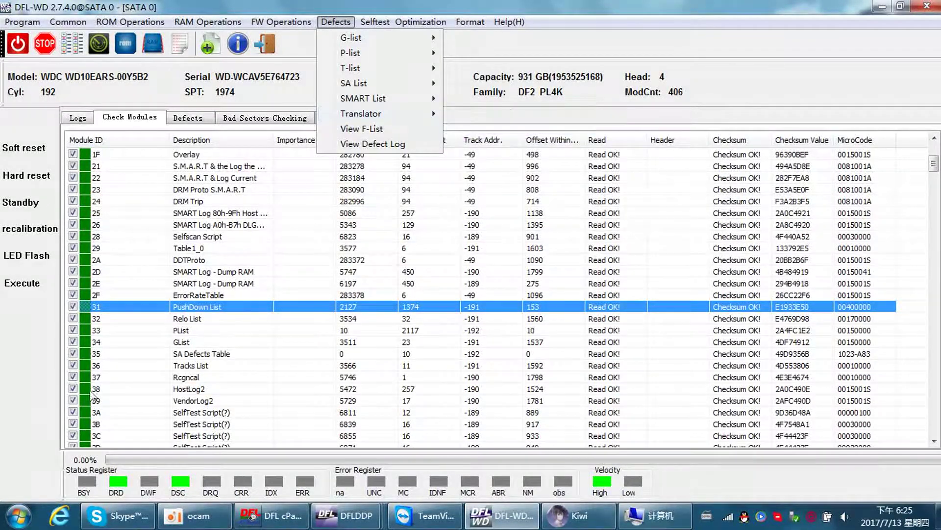
{"action": "left_click", "coordinate": [114, 333]}
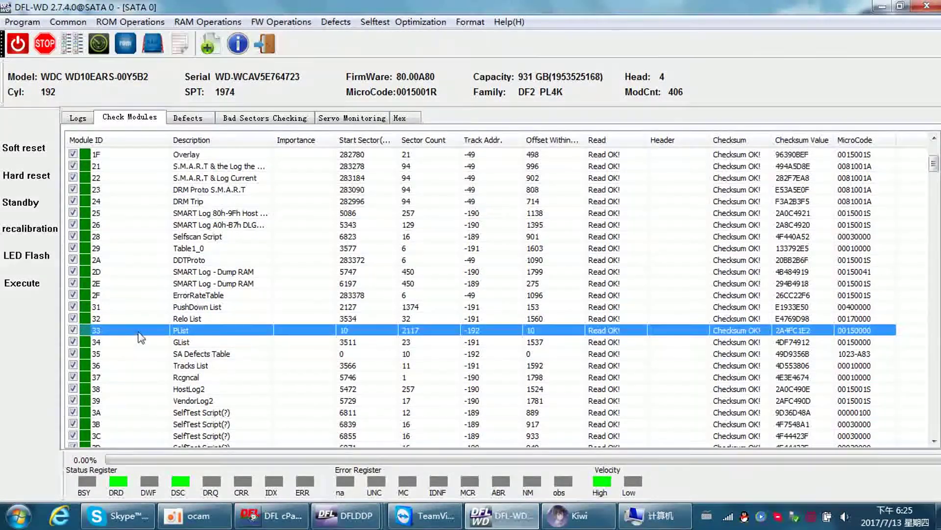
{"action": "left_click", "coordinate": [120, 310]}
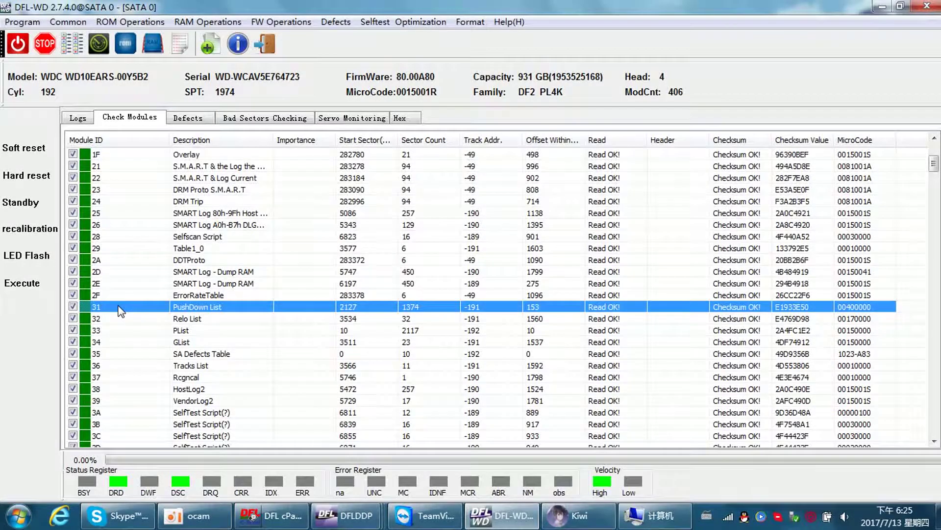
{"action": "left_click", "coordinate": [107, 332]}
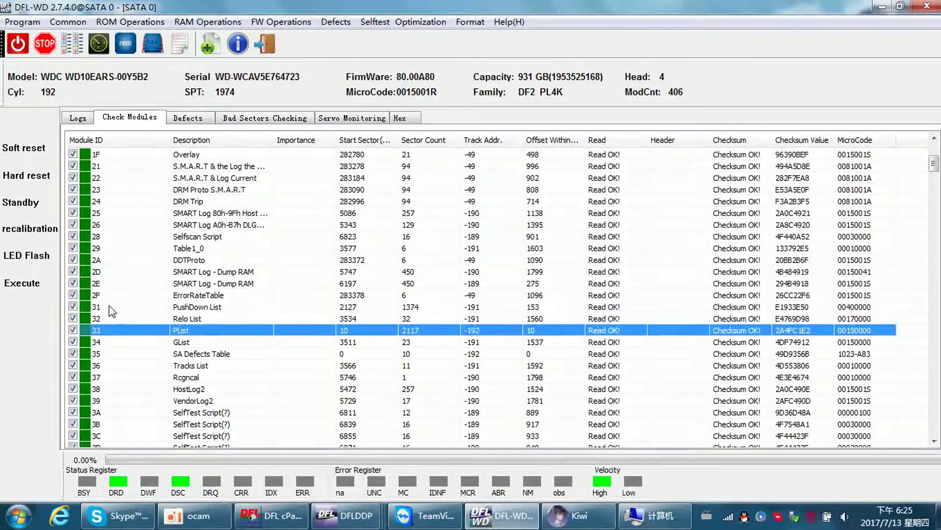
{"action": "left_click", "coordinate": [110, 307]}
{"action": "left_click", "coordinate": [105, 331]}
{"action": "left_click", "coordinate": [108, 308]}
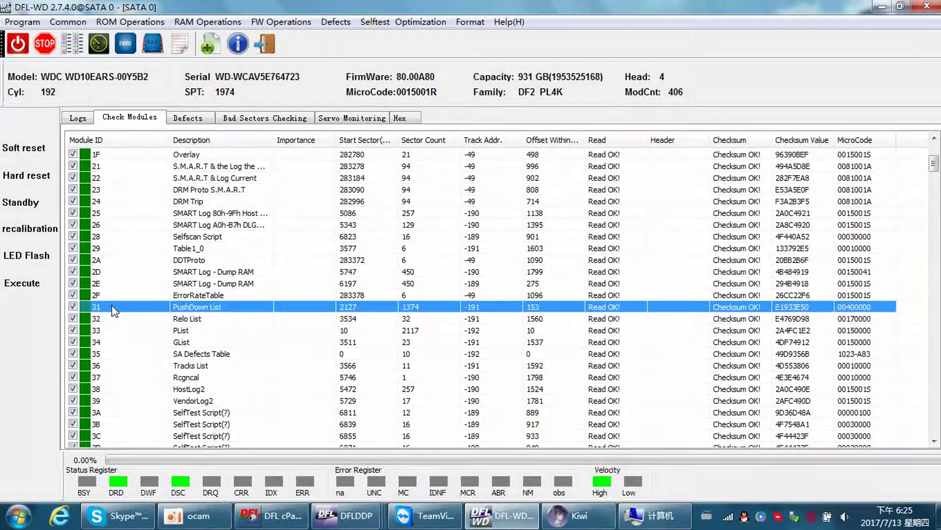
{"action": "left_click", "coordinate": [105, 334]}
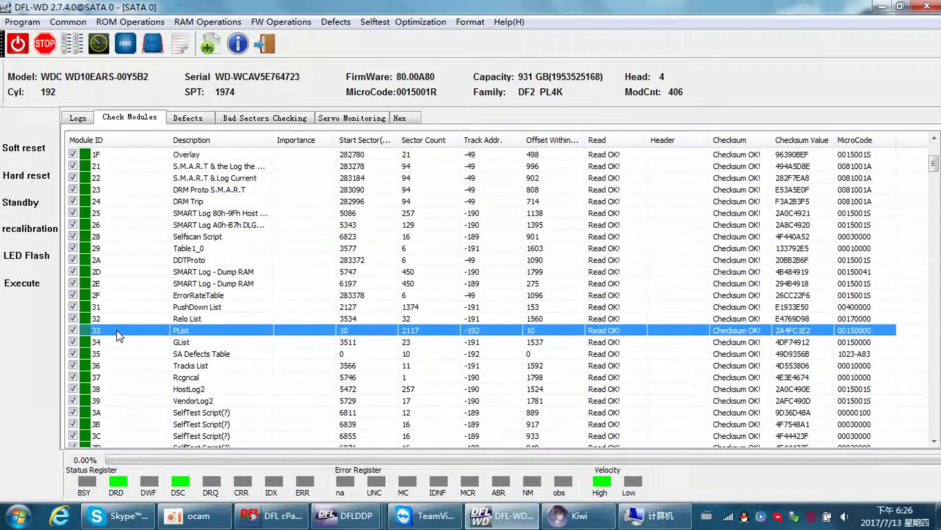
{"action": "left_click", "coordinate": [118, 309]}
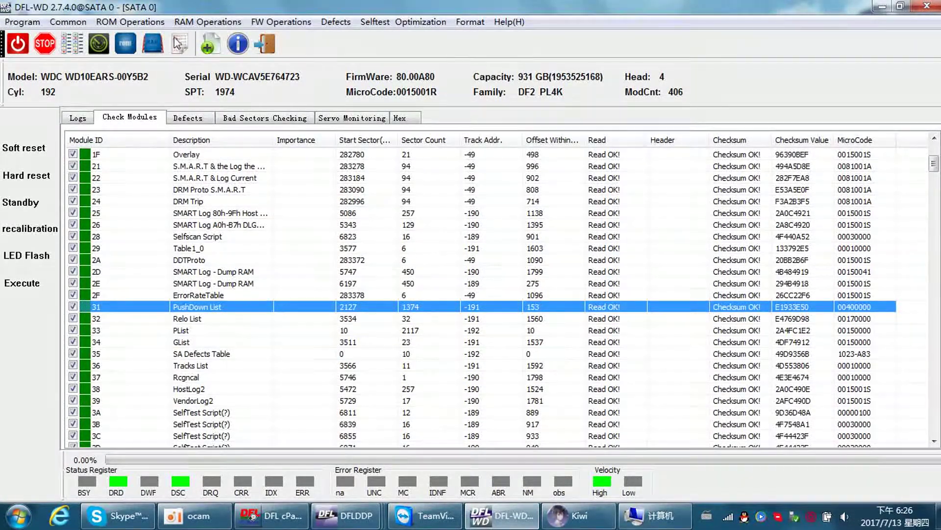
{"action": "left_click", "coordinate": [206, 24]}
{"action": "mouse_move", "coordinate": [228, 99]}
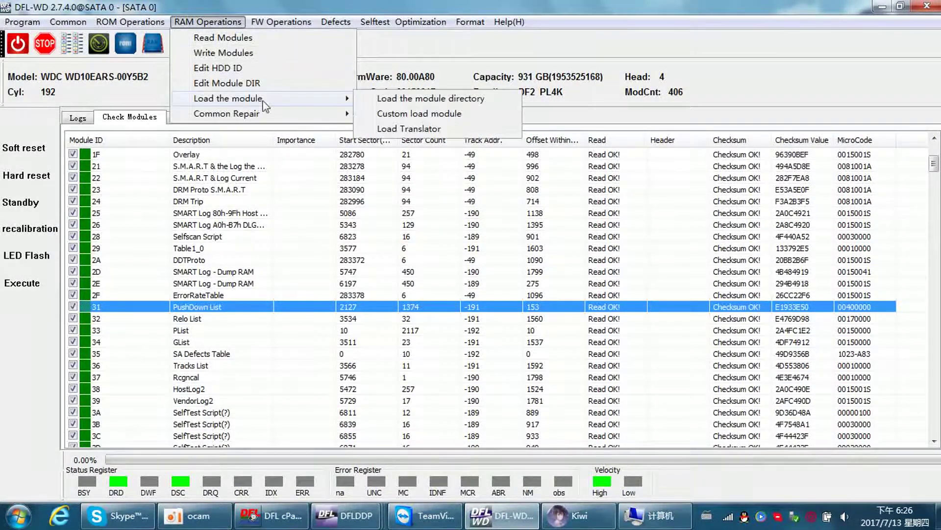
- Load 31.rpm from WDC WD10EARS > Modules into the drive's RAM
{"action": "left_click", "coordinate": [414, 130]}
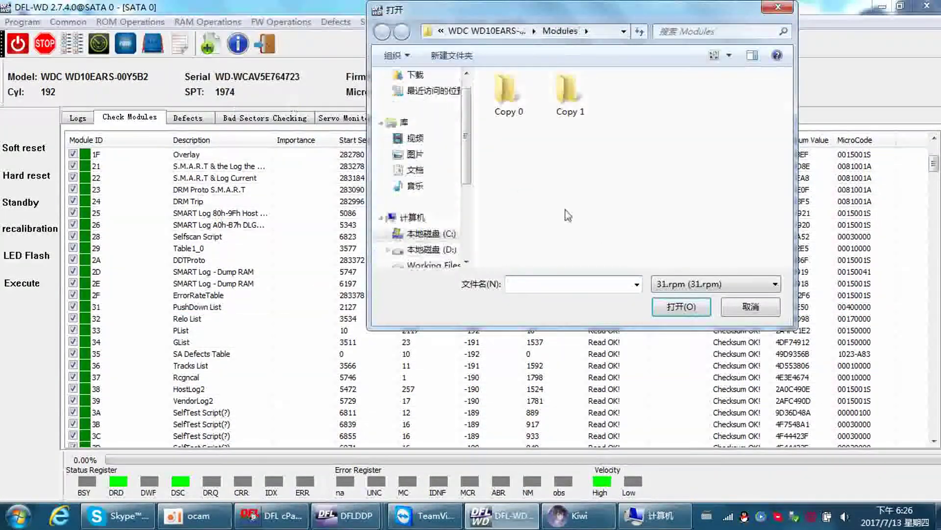
{"action": "left_click", "coordinate": [417, 75]}
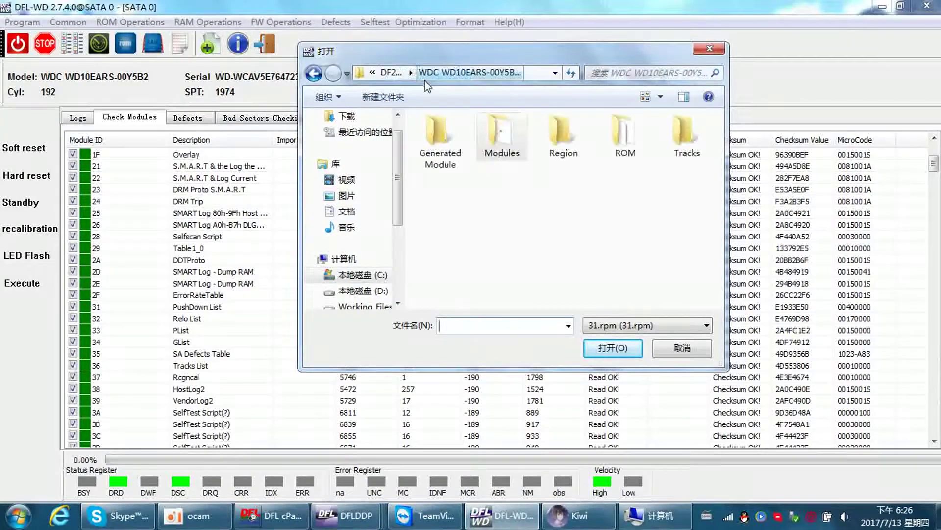
{"action": "left_click", "coordinate": [393, 77]}
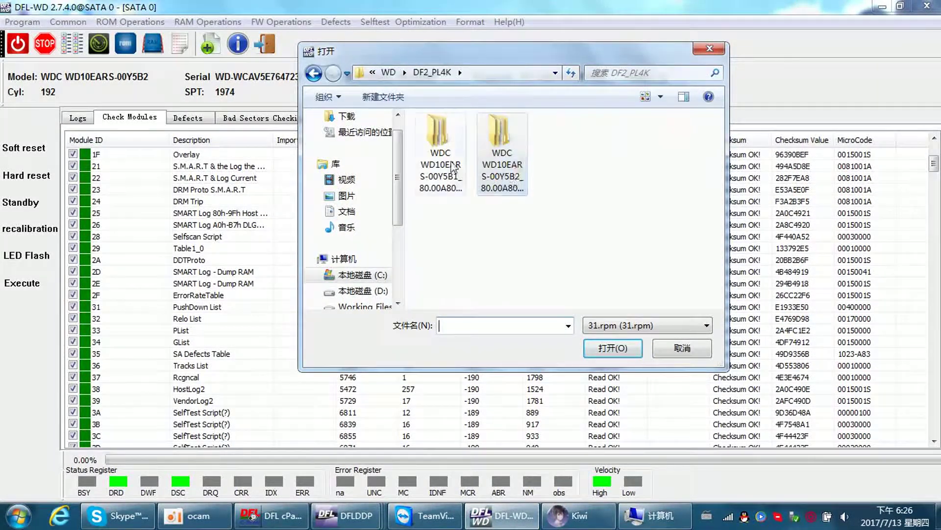
{"action": "double_click", "coordinate": [438, 136]}
{"action": "double_click", "coordinate": [500, 136]}
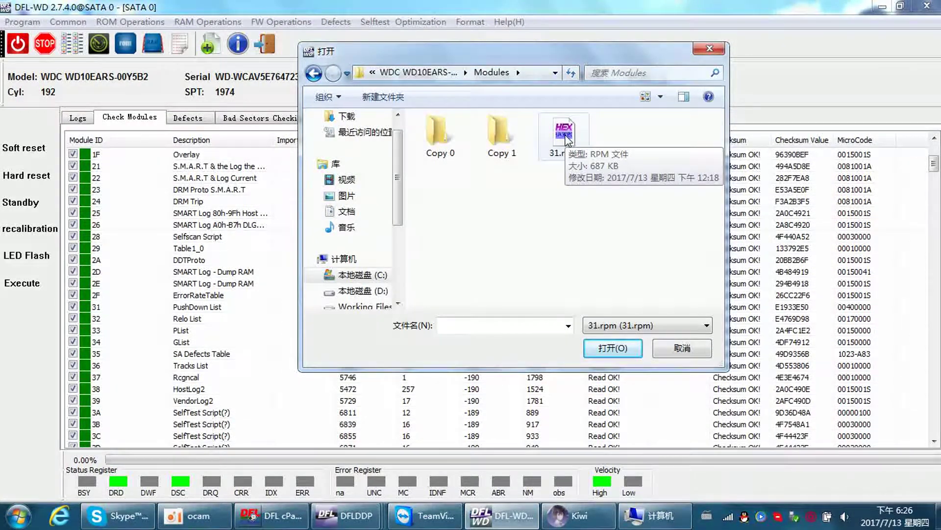
{"action": "double_click", "coordinate": [563, 137]}
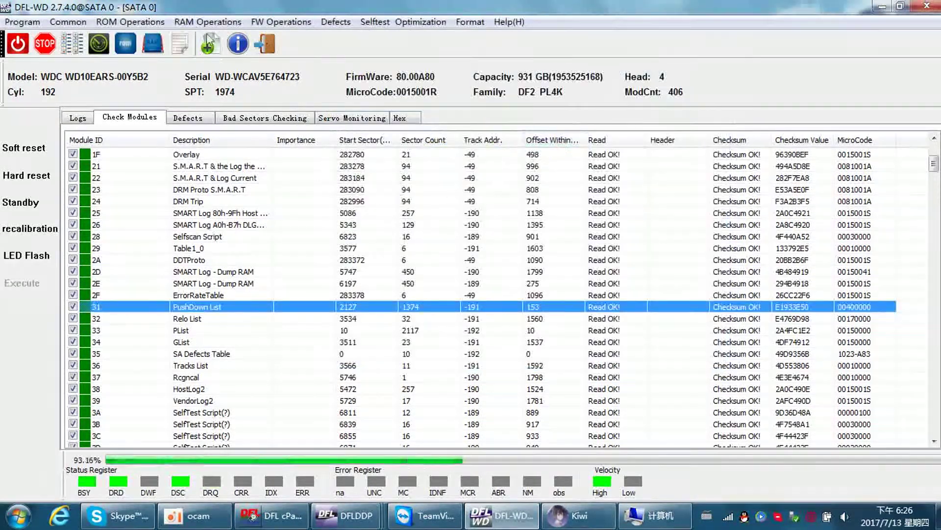
{"action": "left_click", "coordinate": [207, 21]}
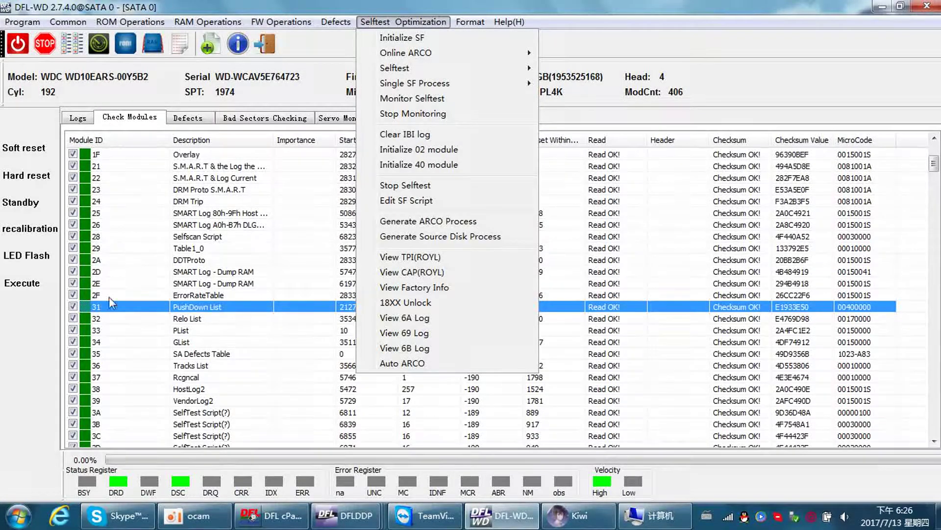
{"action": "key", "text": "Left"}
{"action": "key", "text": "Left"}
{"action": "key", "text": "Left"}
{"action": "key", "text": "Left"}
{"action": "key", "text": "Left"}
{"action": "key", "text": "Left"}
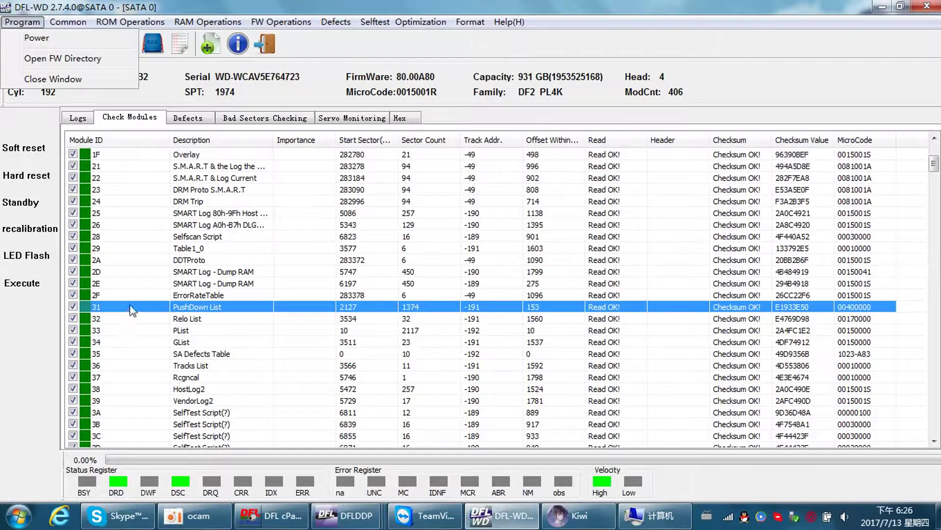
{"action": "left_click", "coordinate": [207, 29]}
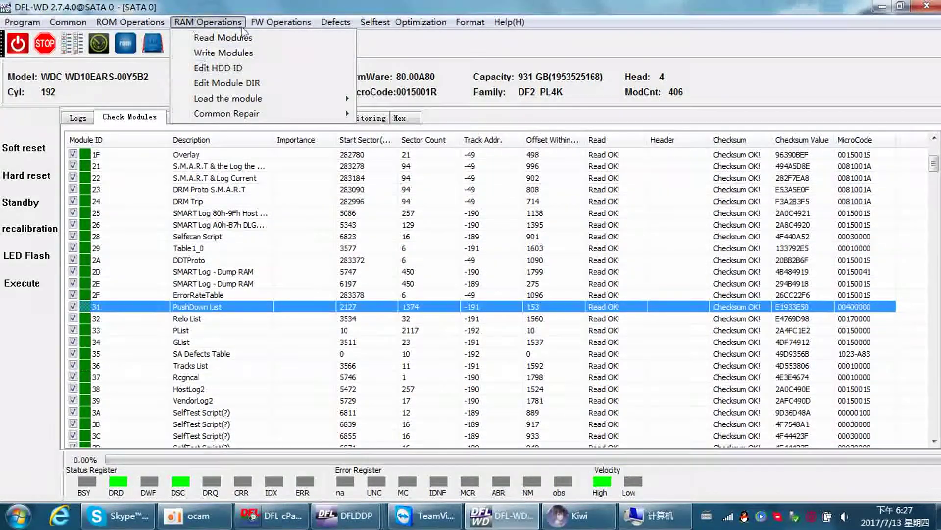
{"action": "mouse_move", "coordinate": [228, 97]}
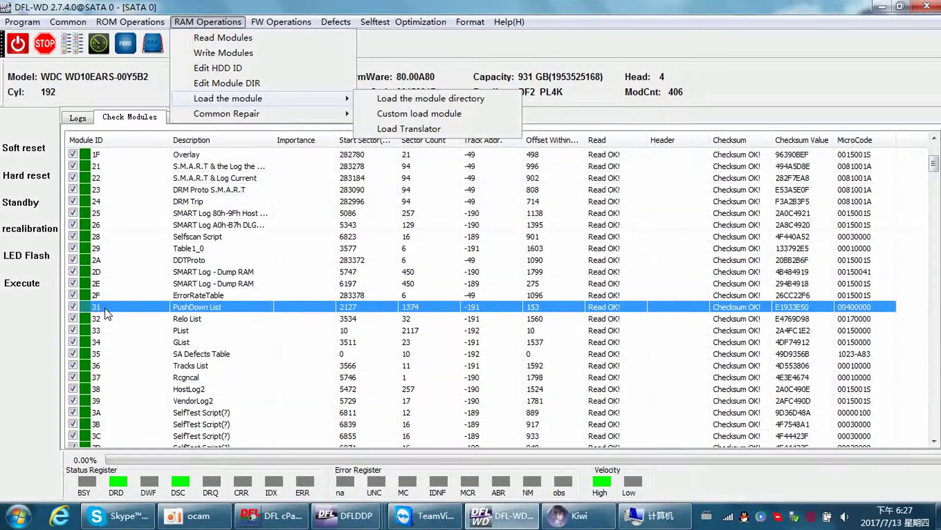
{"action": "left_click", "coordinate": [11, 325]}
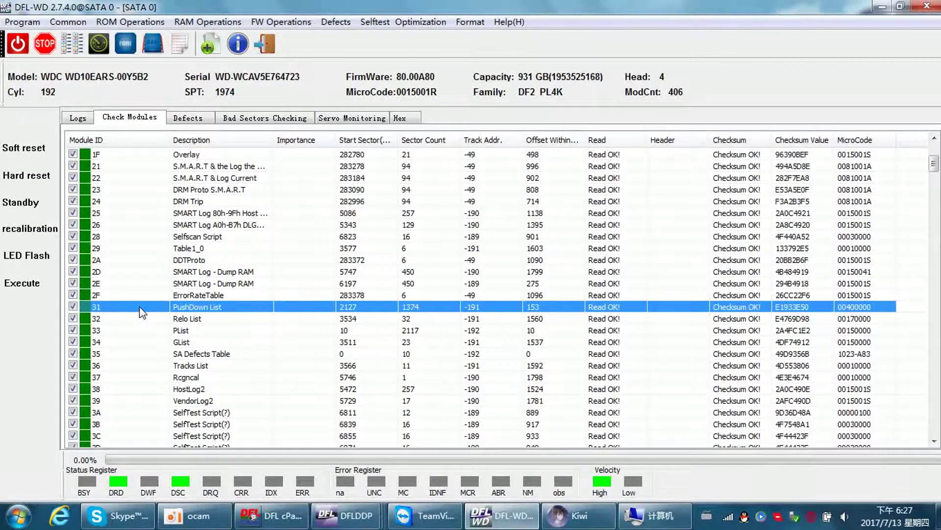
{"action": "left_click", "coordinate": [208, 21]}
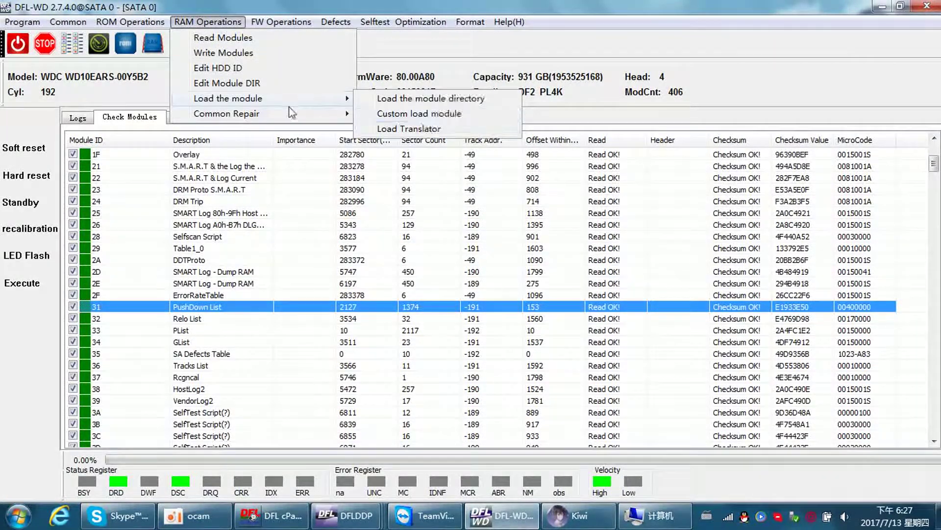
{"action": "left_click", "coordinate": [375, 66]}
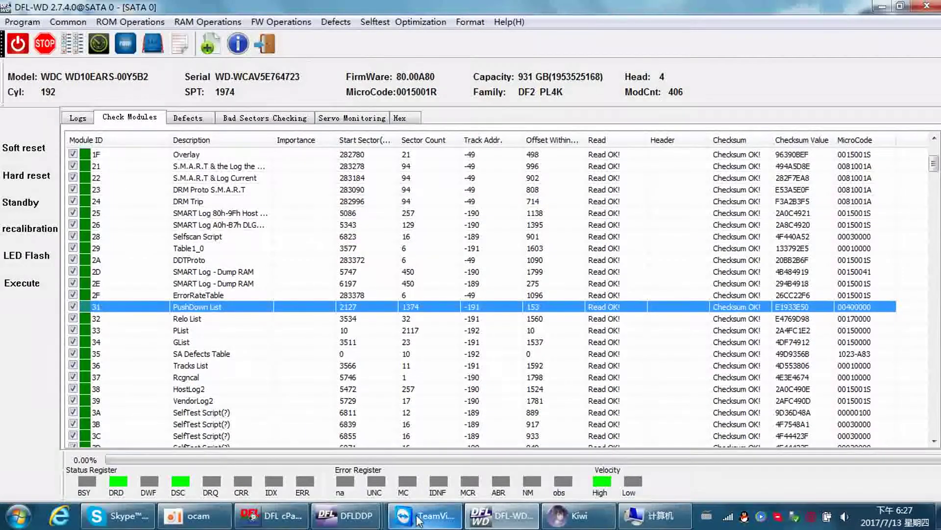
{"action": "mouse_move", "coordinate": [346, 516]}
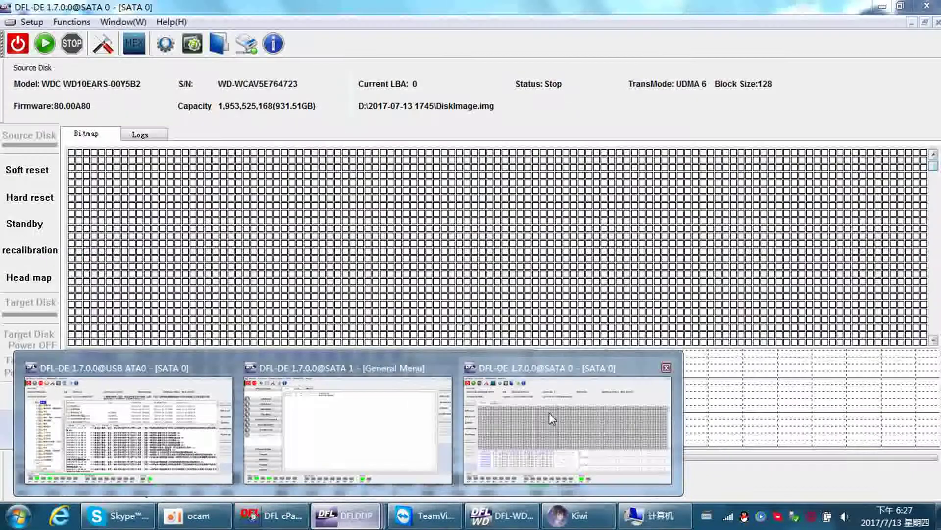
- Switch the DFL-DDP SATA 0 image session to file extraction, acknowledge the warning, and return to DFL-WD
{"action": "left_click", "coordinate": [550, 413]}
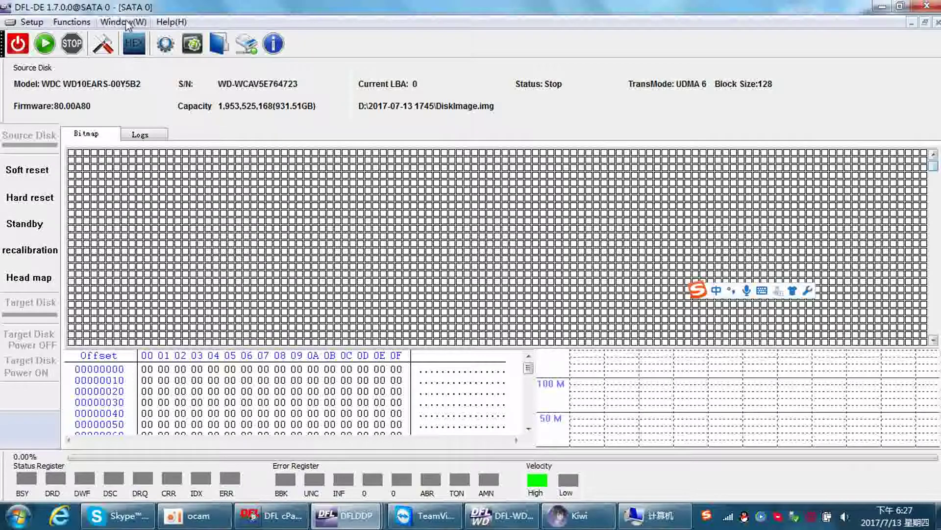
{"action": "left_click", "coordinate": [124, 22]}
{"action": "left_click", "coordinate": [162, 68]}
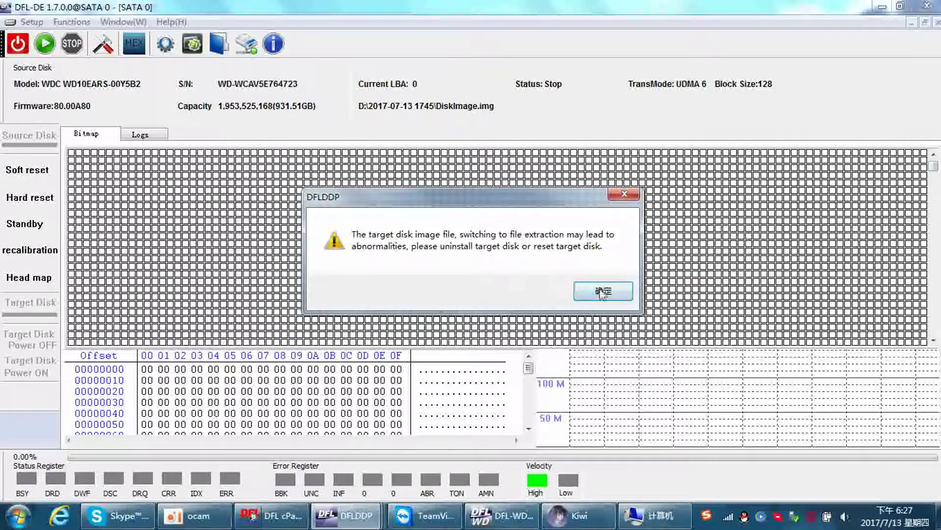
{"action": "left_click", "coordinate": [579, 294]}
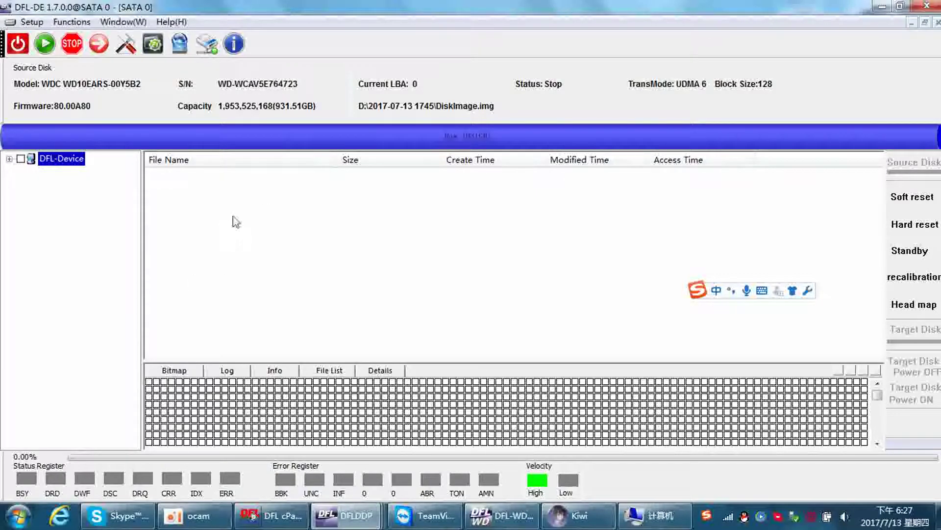
{"action": "left_click", "coordinate": [503, 515]}
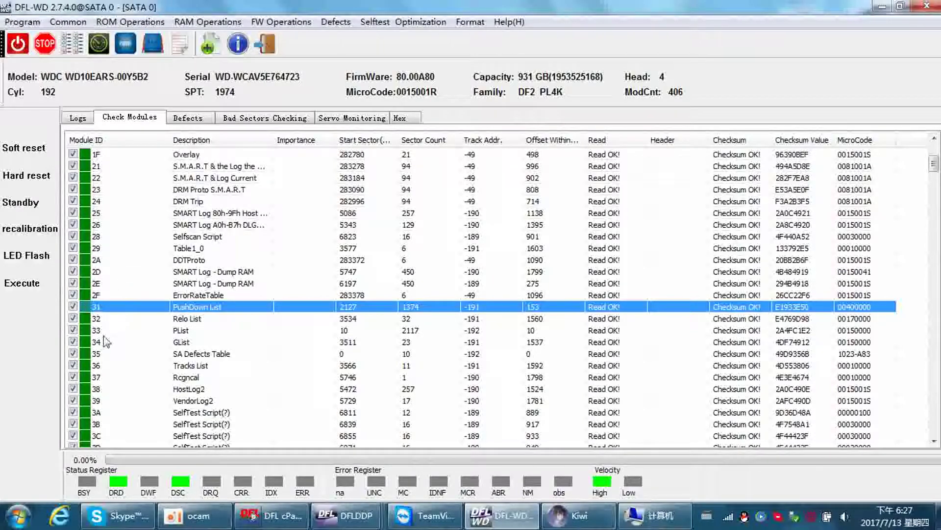
- Select module 31 PushDown List, check the Defects options, then show RAM Operations > Load the module
{"action": "left_click", "coordinate": [119, 331]}
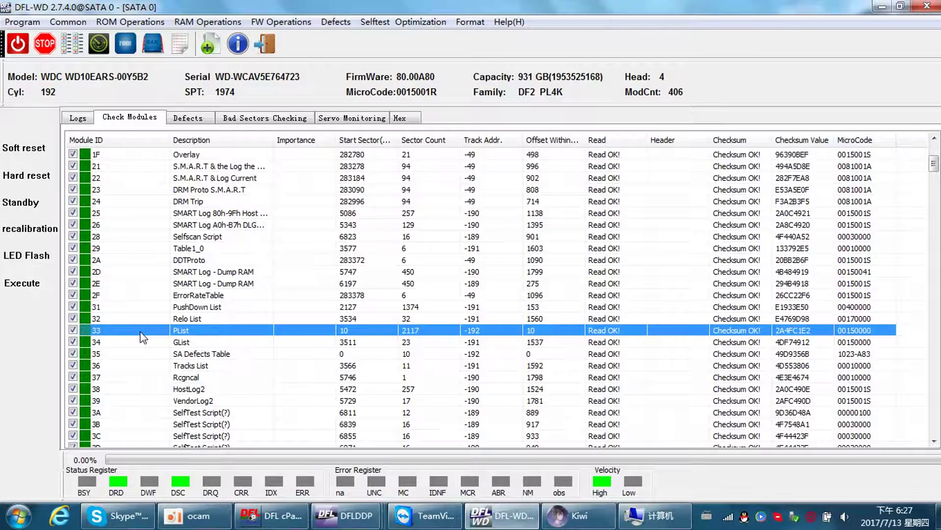
{"action": "left_click", "coordinate": [133, 309]}
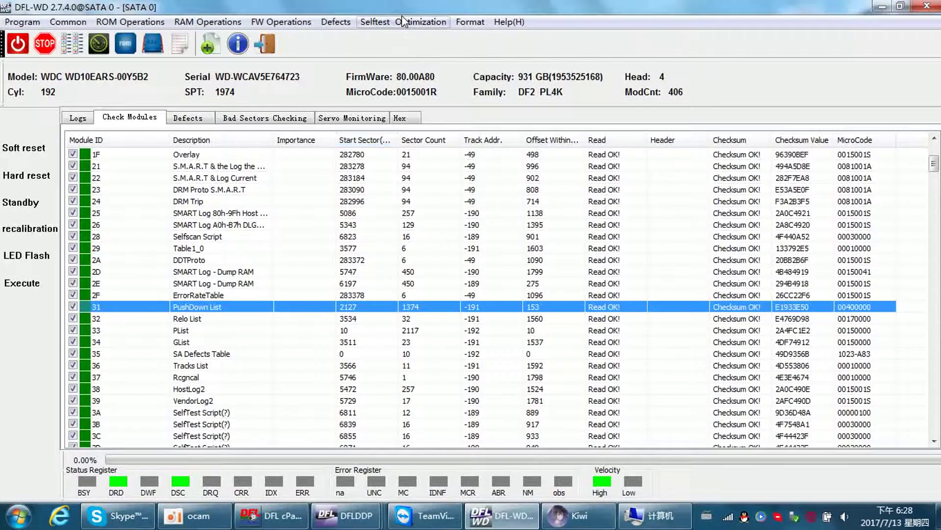
{"action": "left_click", "coordinate": [337, 23]}
{"action": "mouse_move", "coordinate": [351, 67]}
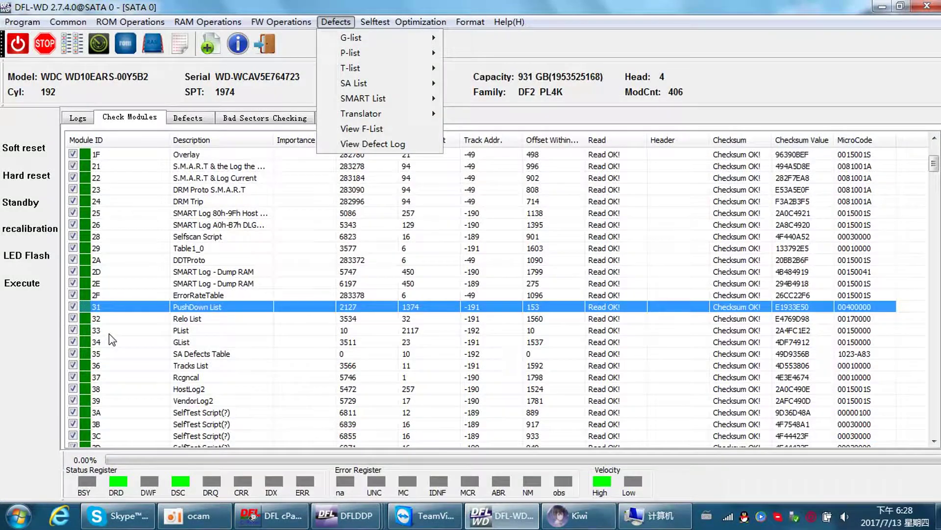
{"action": "left_click", "coordinate": [113, 313]}
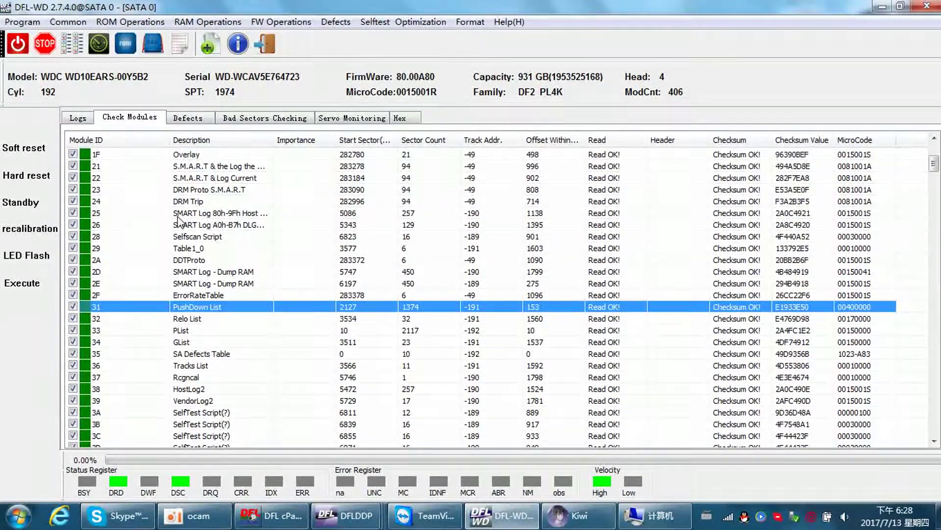
{"action": "left_click", "coordinate": [213, 22]}
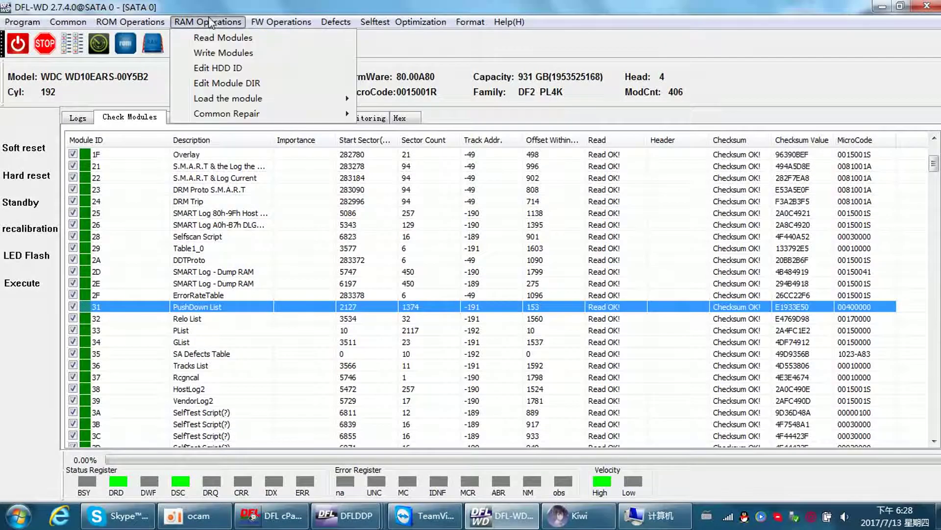
{"action": "mouse_move", "coordinate": [228, 98]}
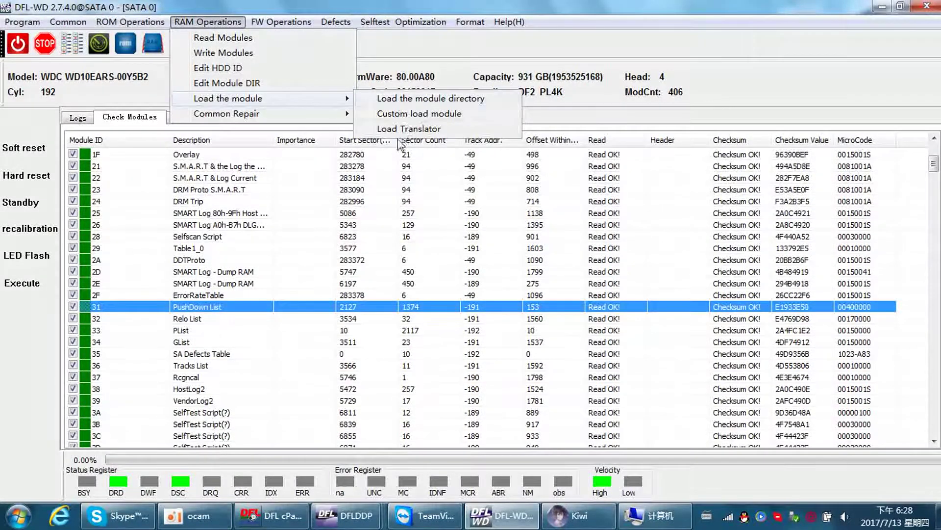
{"action": "left_click", "coordinate": [412, 131]}
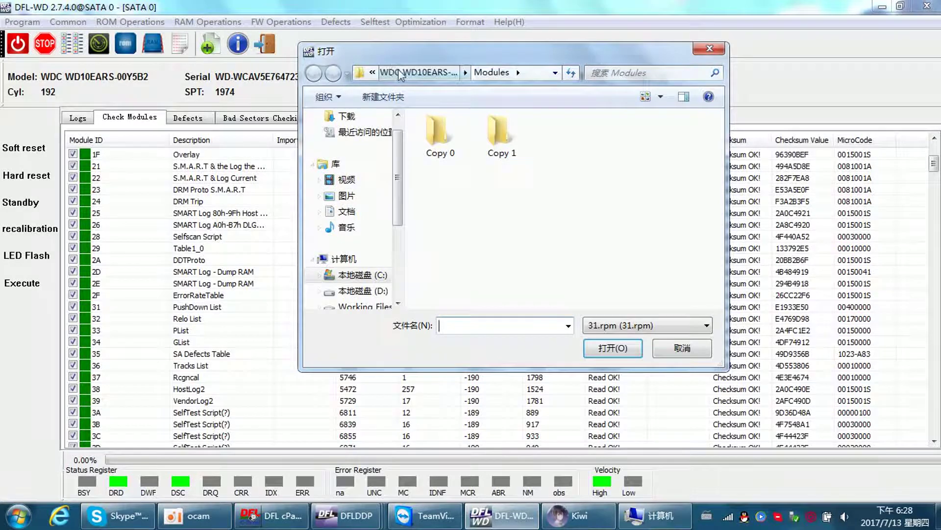
{"action": "left_click", "coordinate": [386, 73]}
{"action": "double_click", "coordinate": [433, 140]}
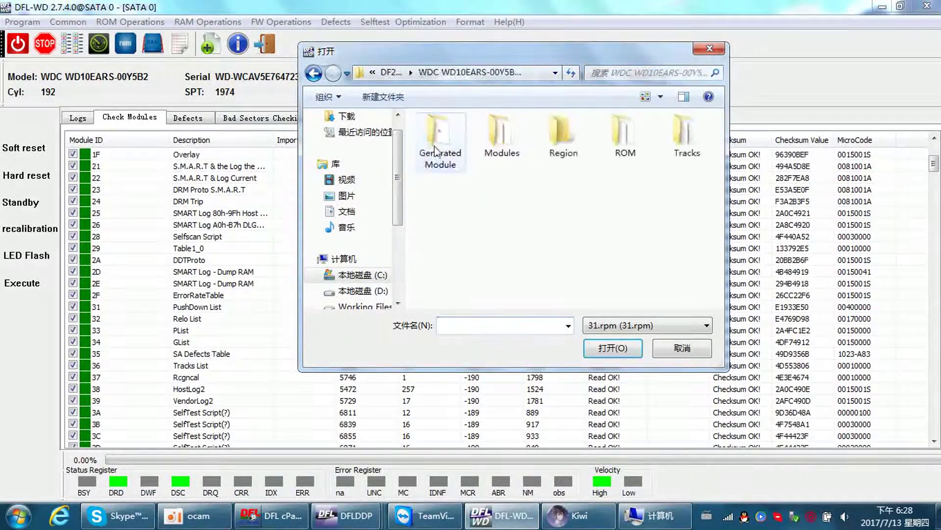
{"action": "double_click", "coordinate": [501, 137]}
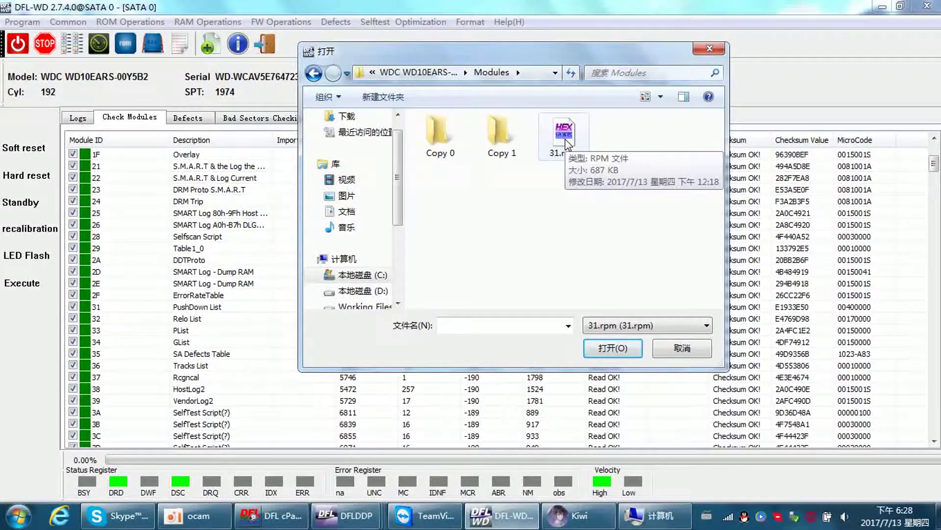
{"action": "left_click", "coordinate": [683, 348]}
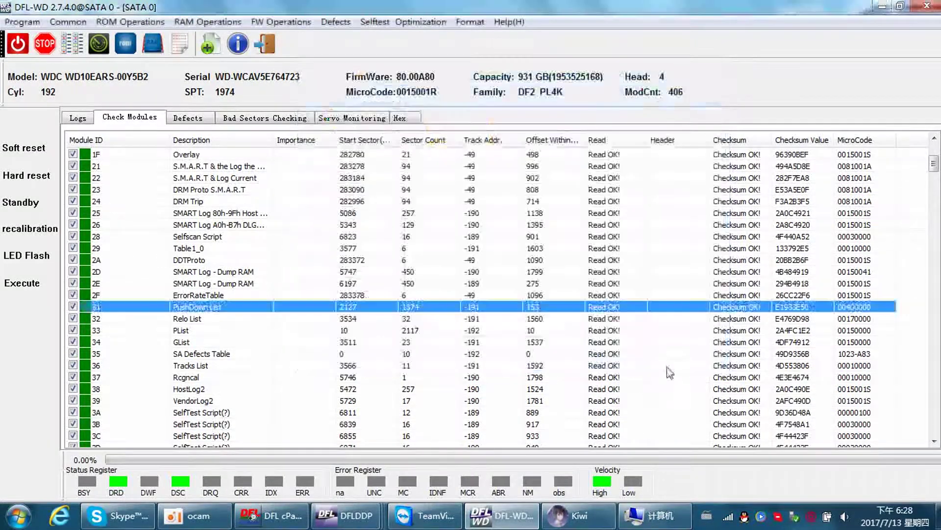
- Bring the DFL-DE SATA 0 disk image window to the front from the taskbar
{"action": "left_click", "coordinate": [349, 515]}
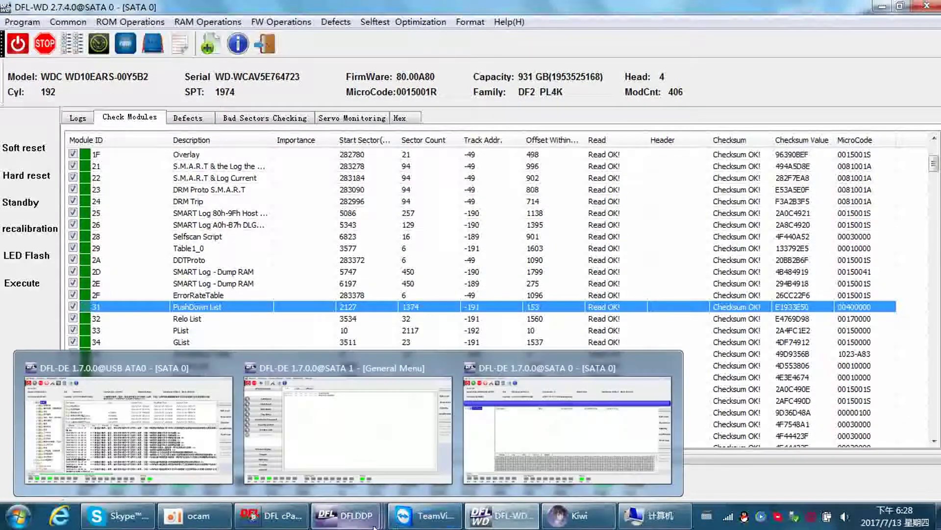
{"action": "left_click", "coordinate": [553, 409]}
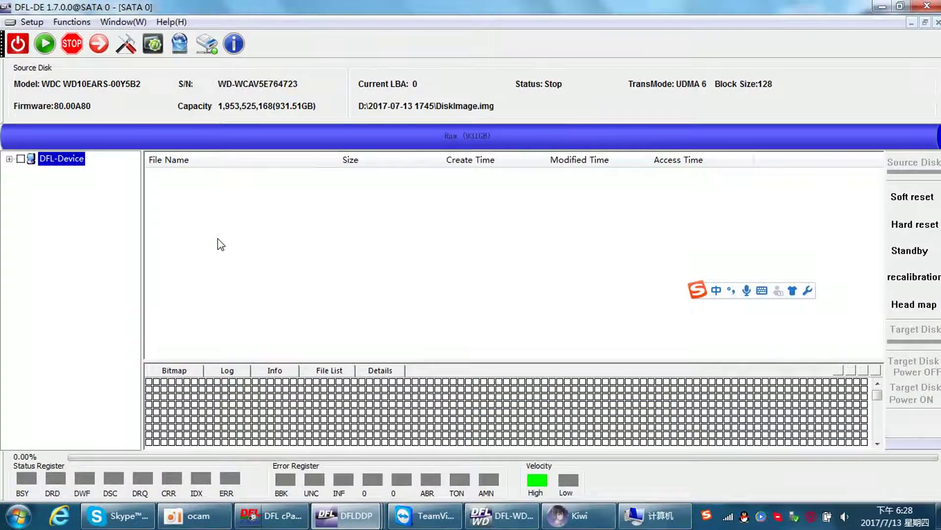